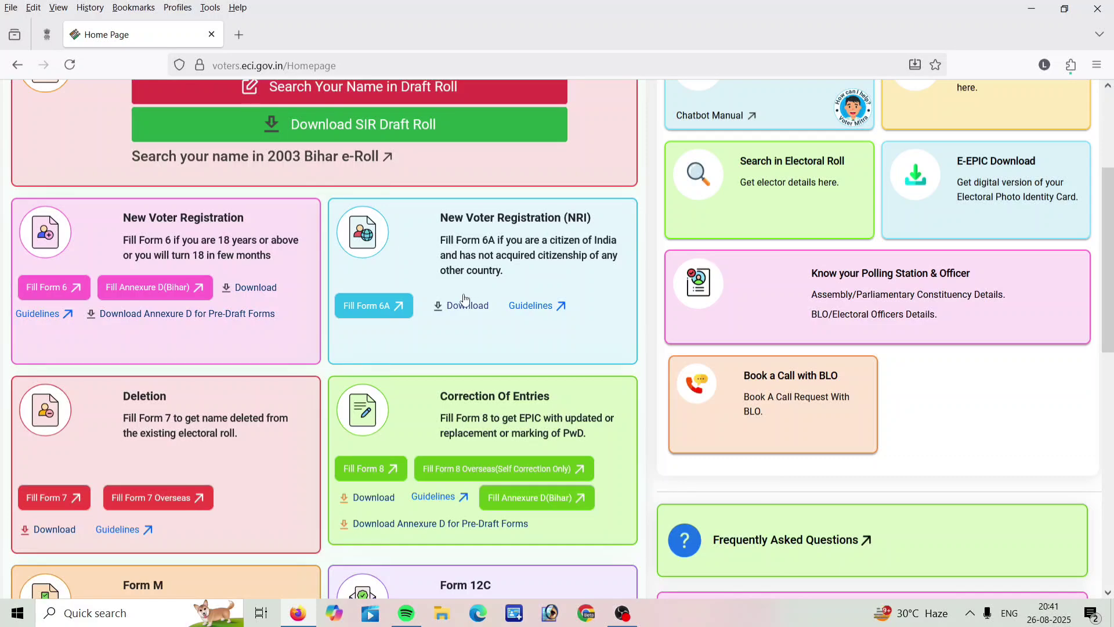
- Scroll down the portal home page to the voter forms, including Correction Of Entries (Form 8)
scroll(465, 300, down, 3)
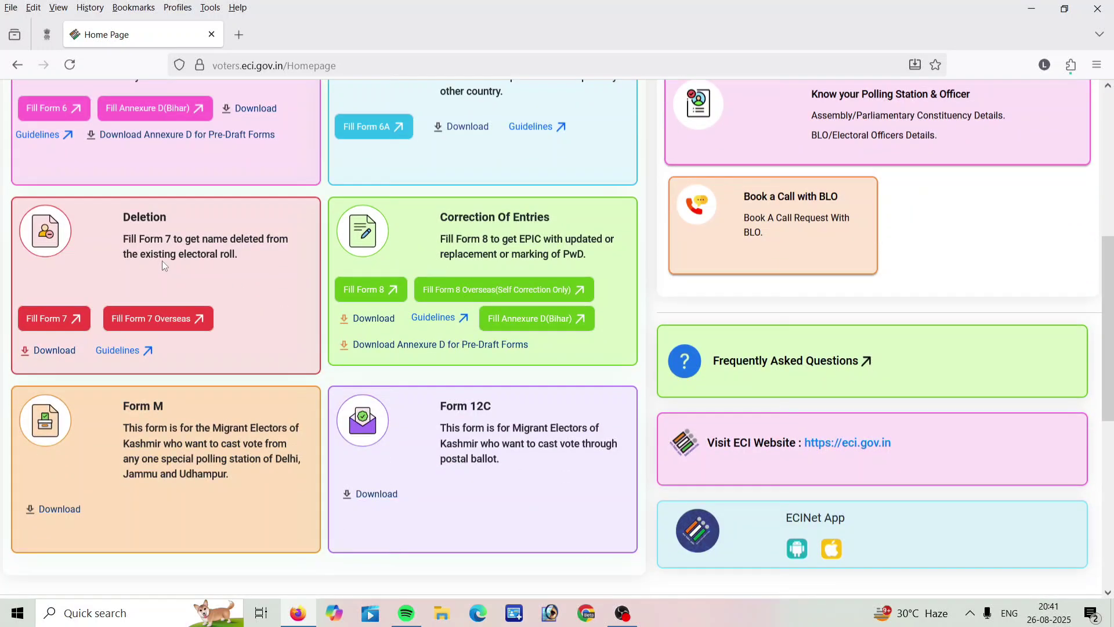
- Start Form 8 for another elector by EPIC number lookup, choosing Correction of Entries
click(388, 297)
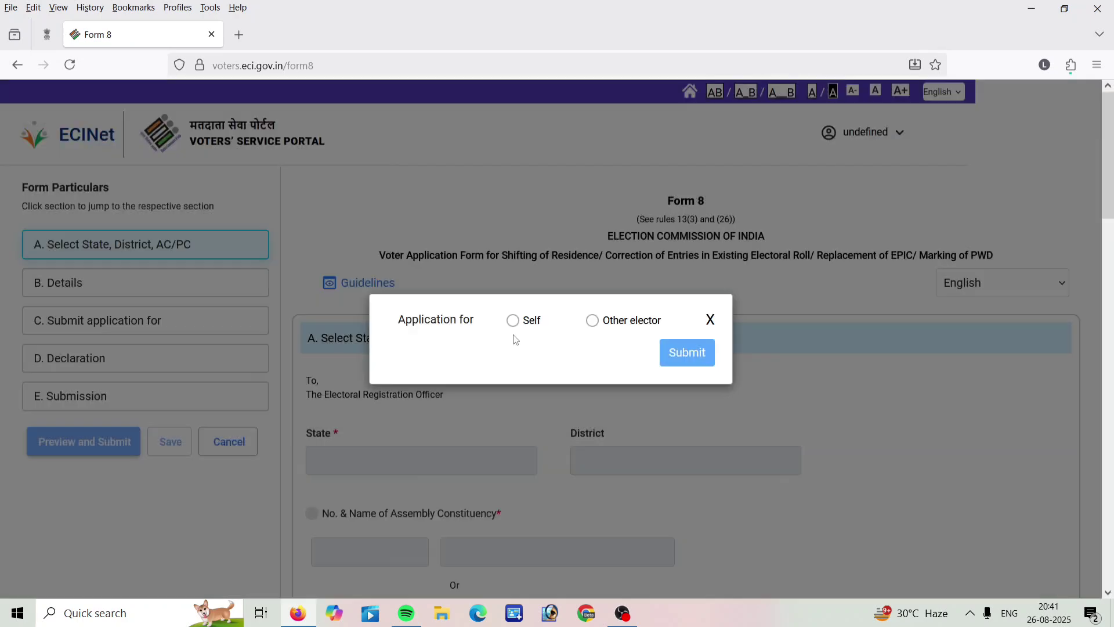
click(592, 322)
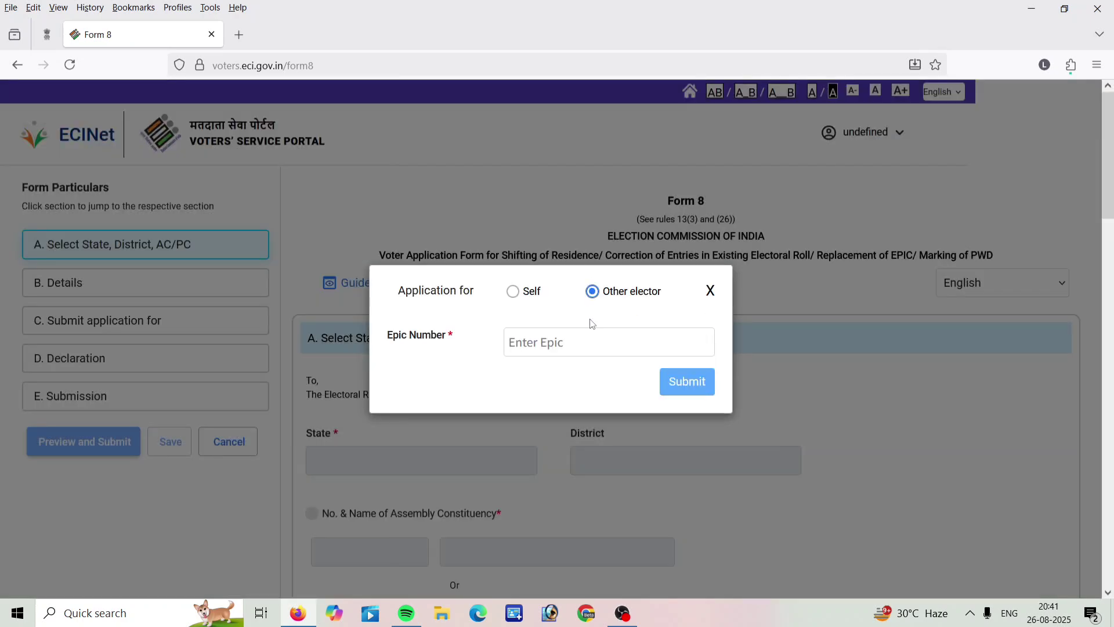
click(543, 348)
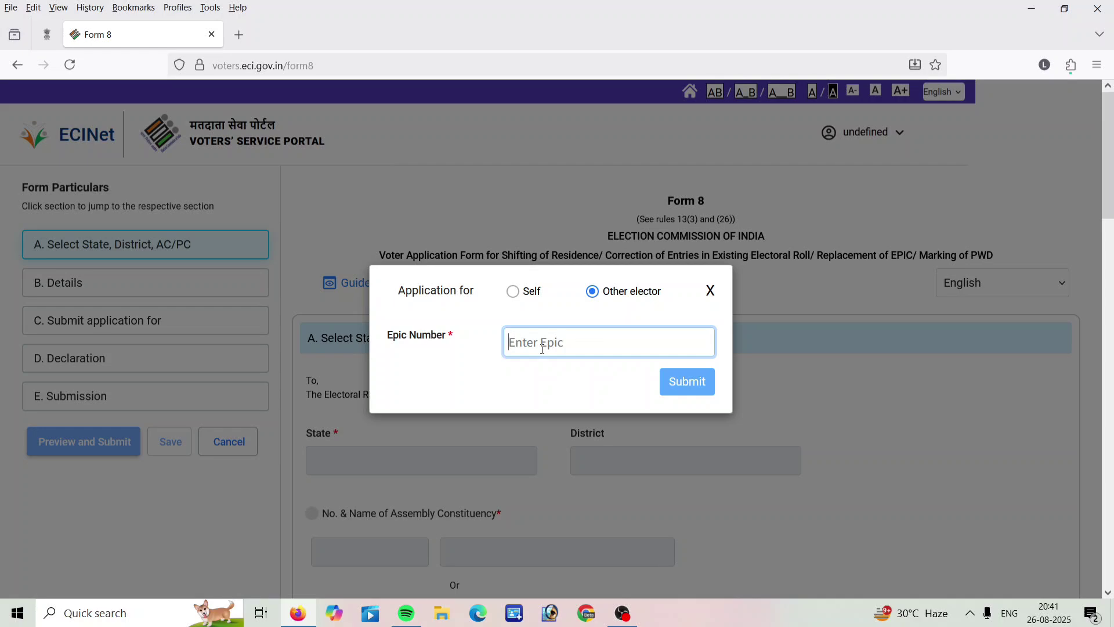
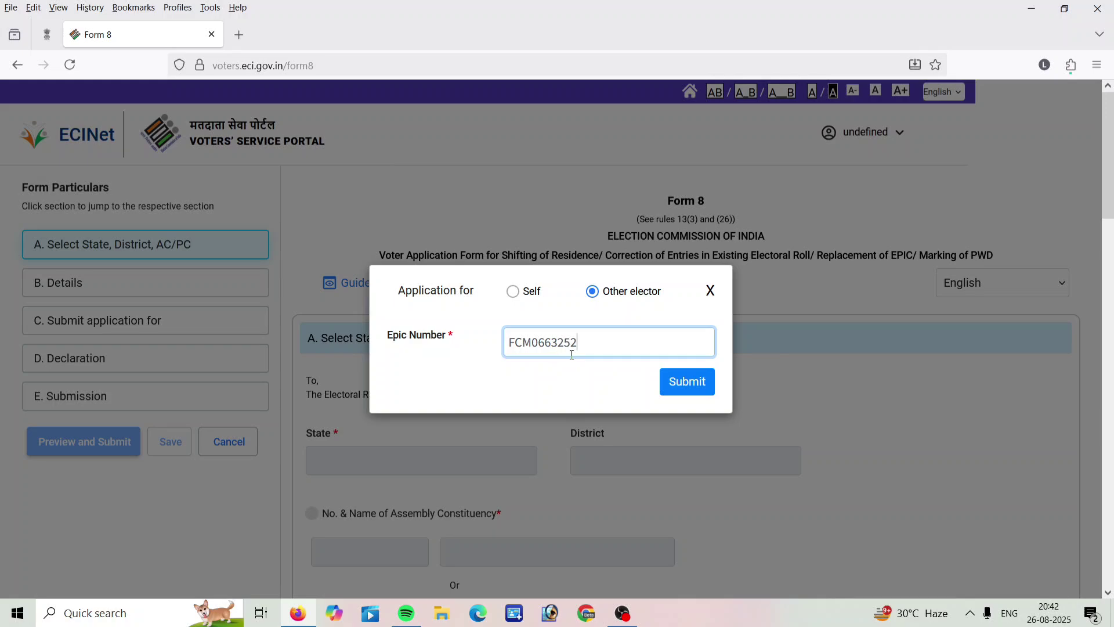
click(686, 383)
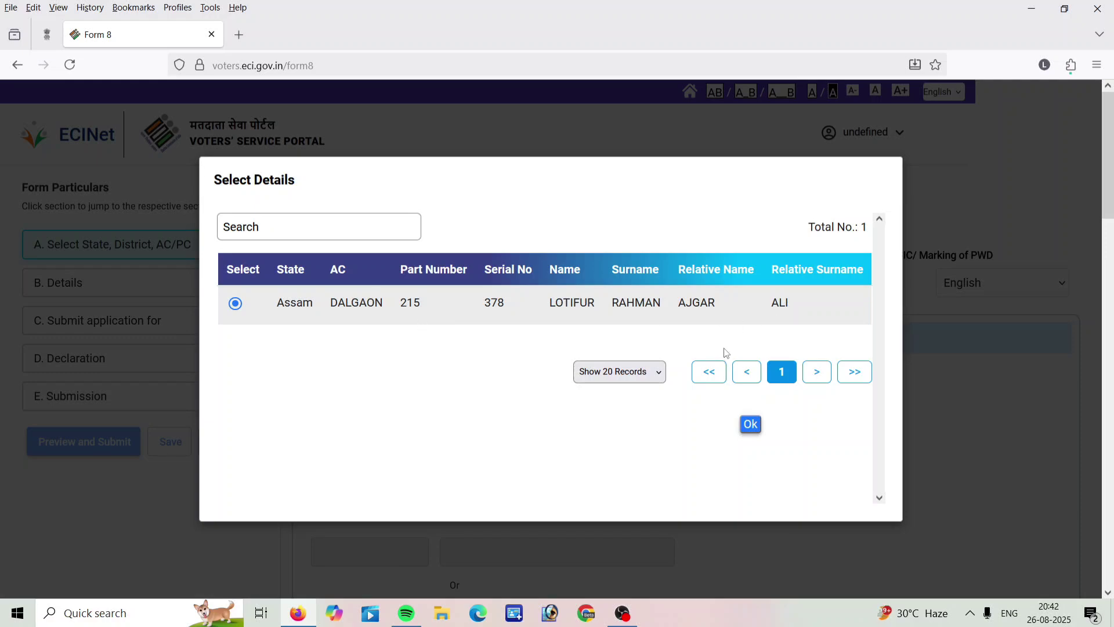
click(752, 423)
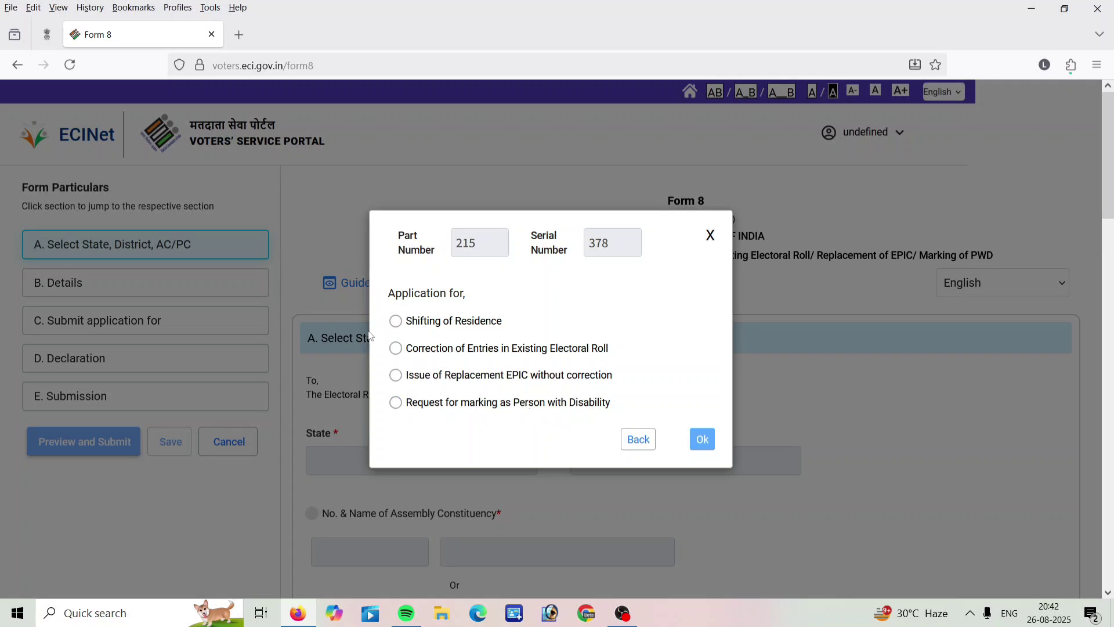
click(396, 350)
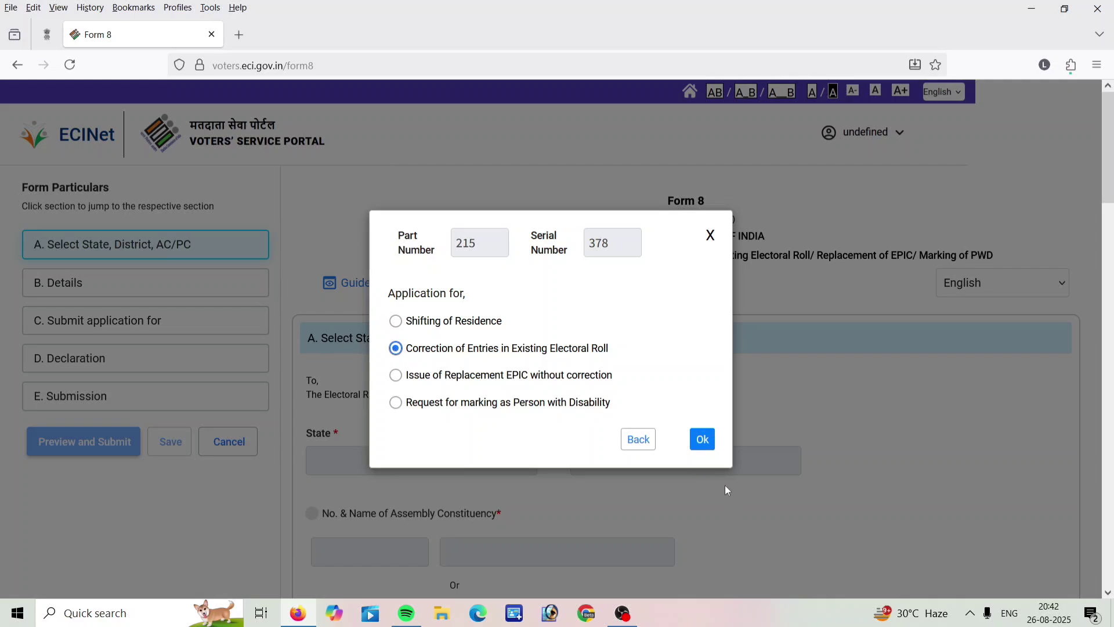
click(703, 440)
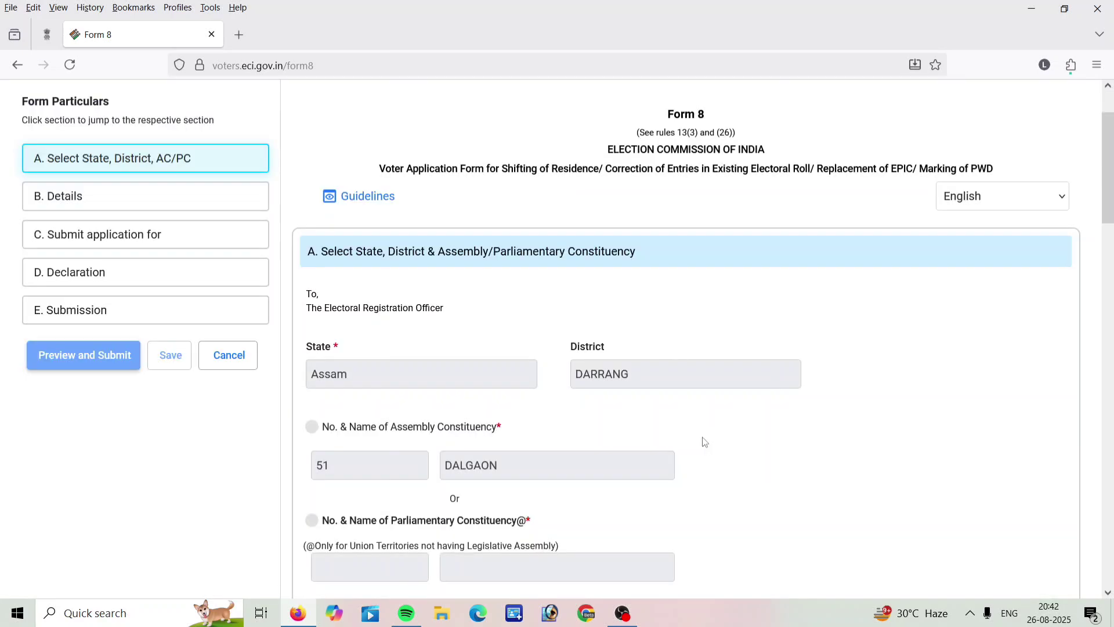
- Accept the prefilled constituency section: Assam, DARRANG, 51 DALGAON
scroll(705, 442, down, 2)
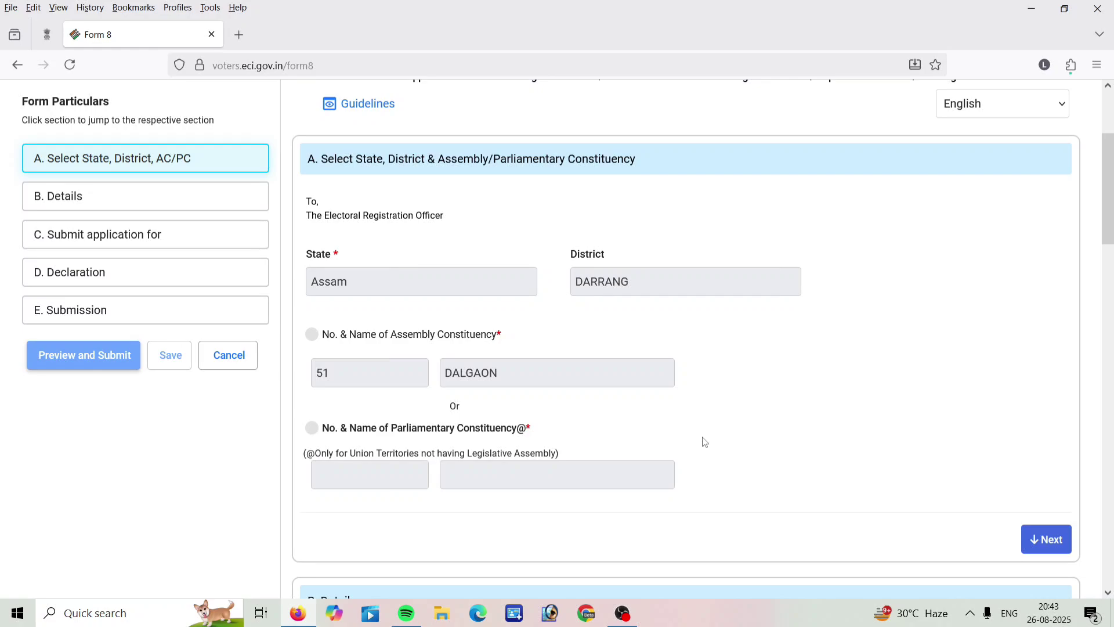
scroll(705, 442, down, 1)
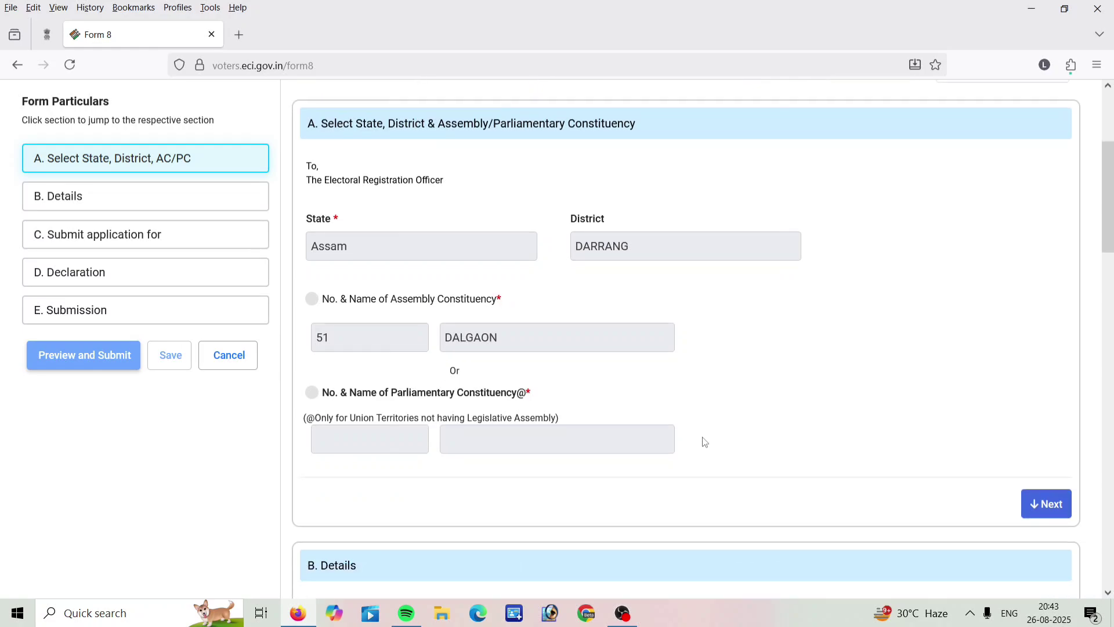
scroll(704, 442, down, 2)
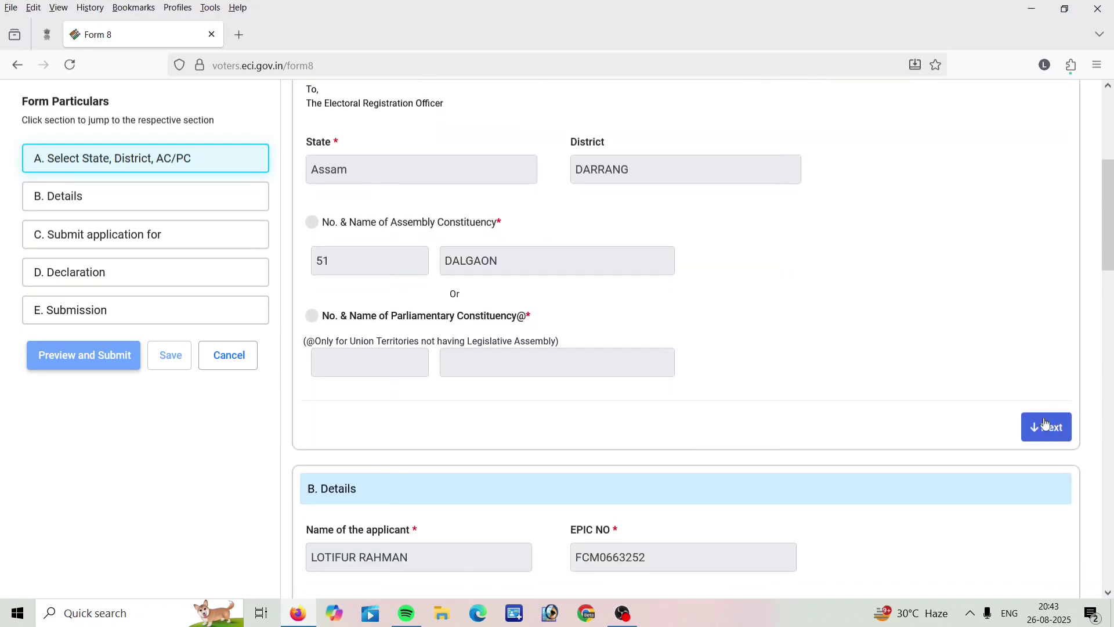
click(1040, 429)
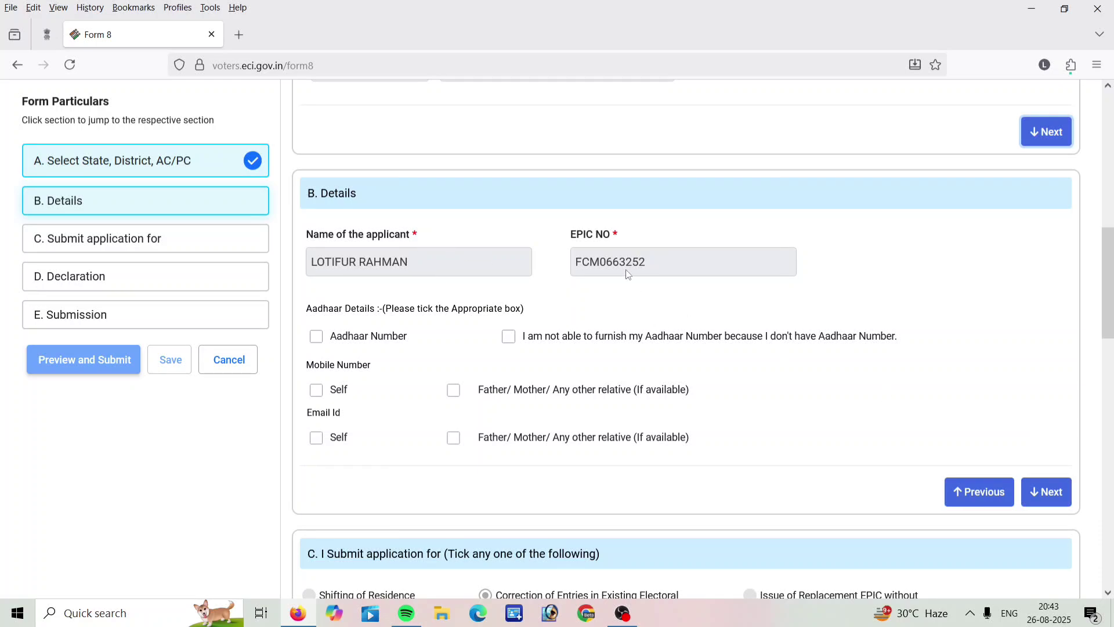
- Provide the elector's Aadhaar number in the details section and continue
scroll(563, 376, down, 1)
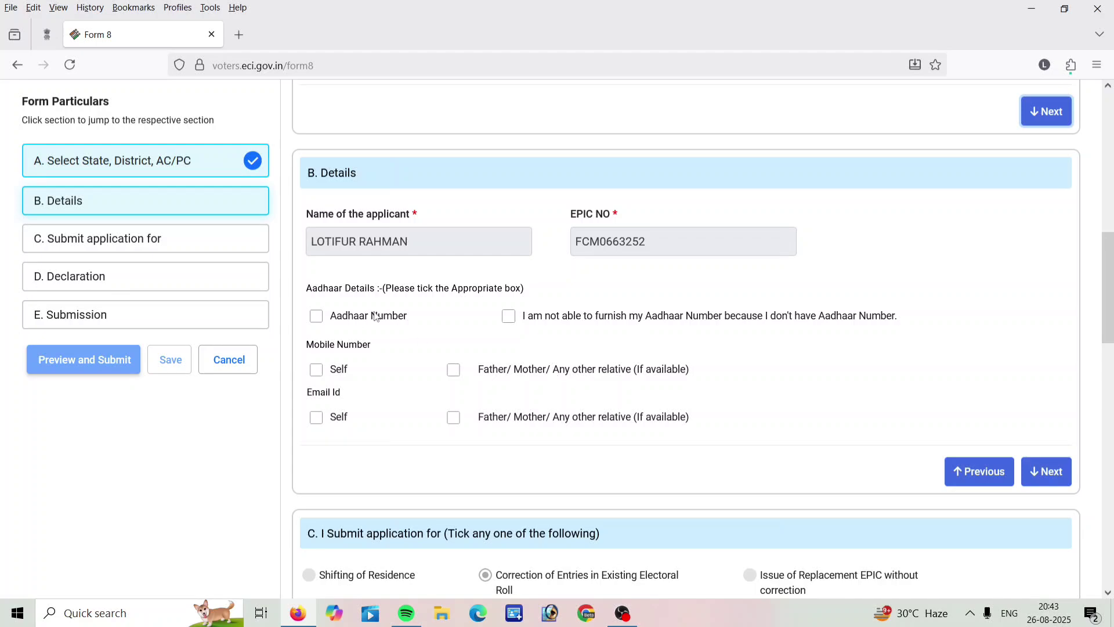
click(317, 317)
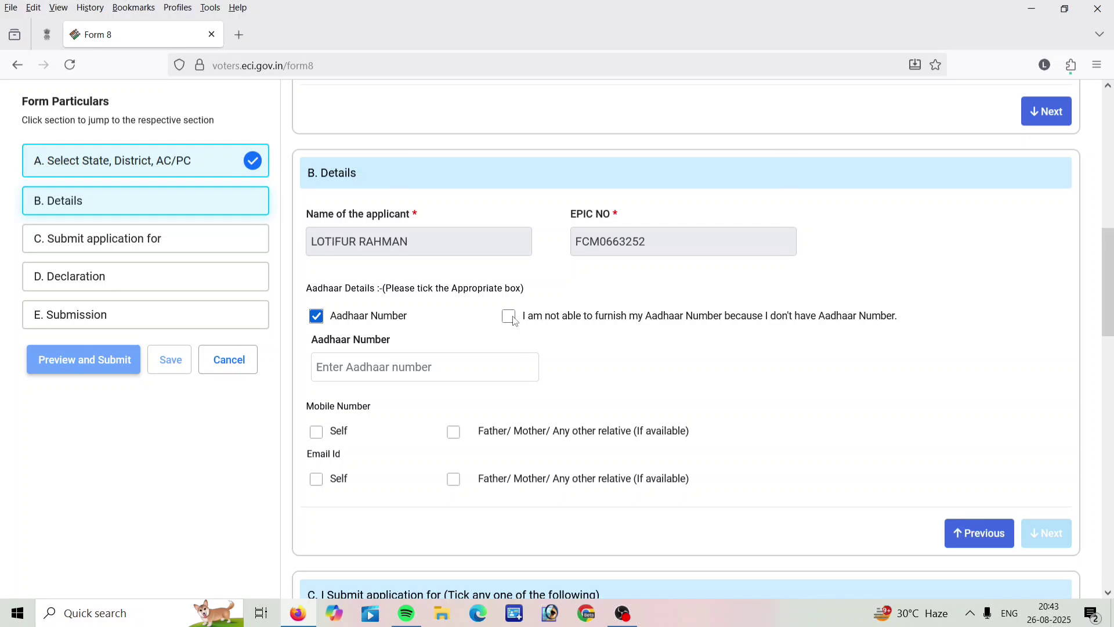
key(Tab)
key(Tab)
key(ctrl+v)
scroll(508, 316, down, 1)
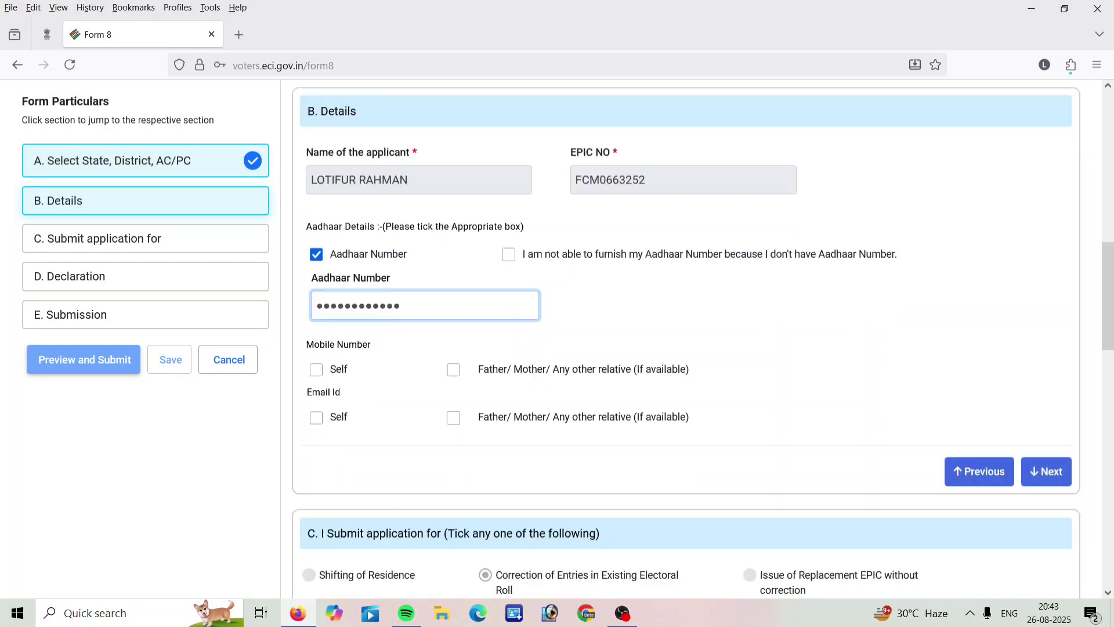
click(1036, 467)
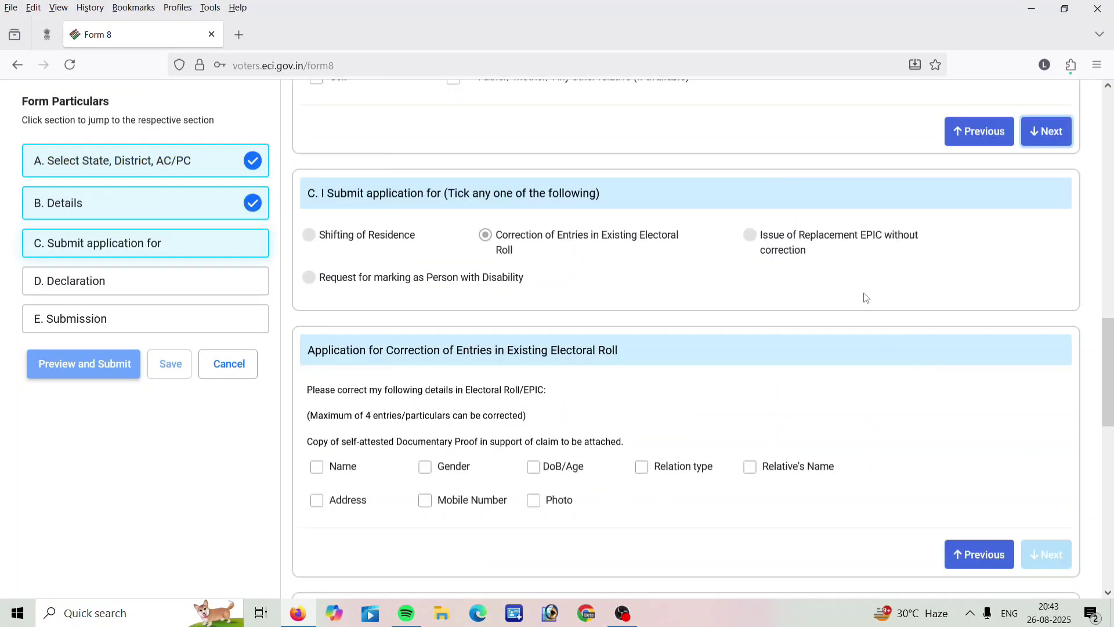
- Select Name as the only entry to be corrected
scroll(866, 298, down, 2)
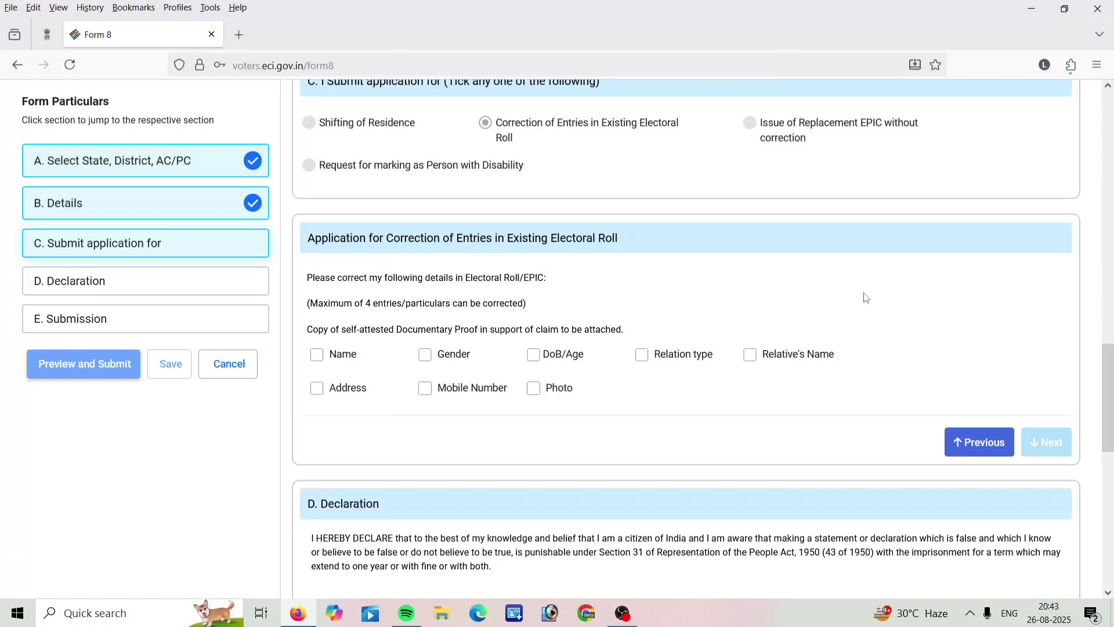
scroll(866, 298, down, 1)
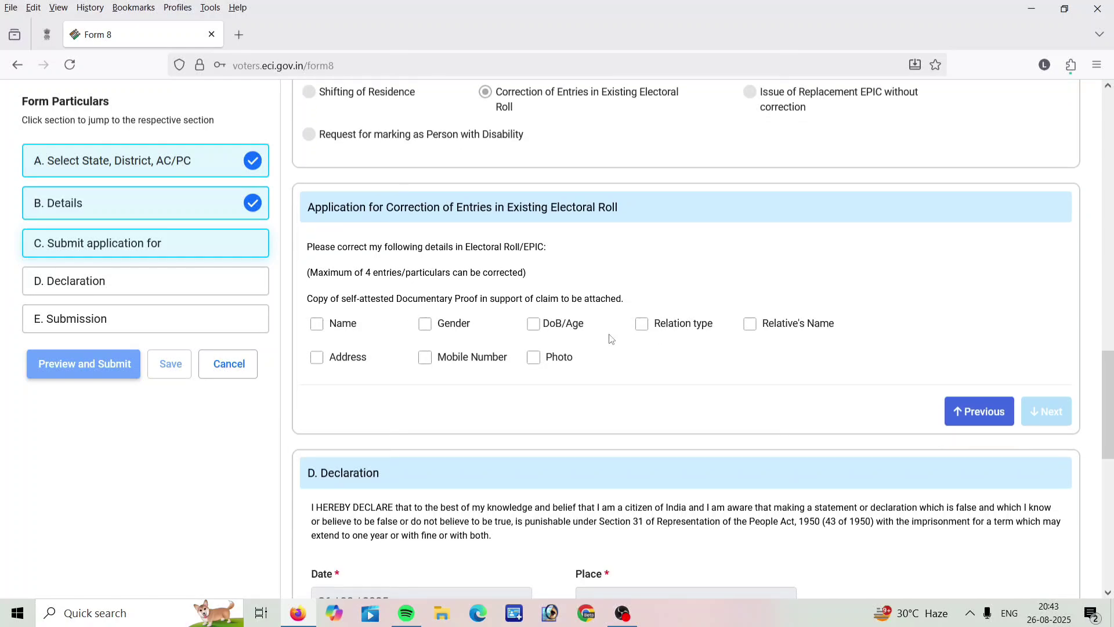
click(317, 324)
click(318, 324)
click(426, 324)
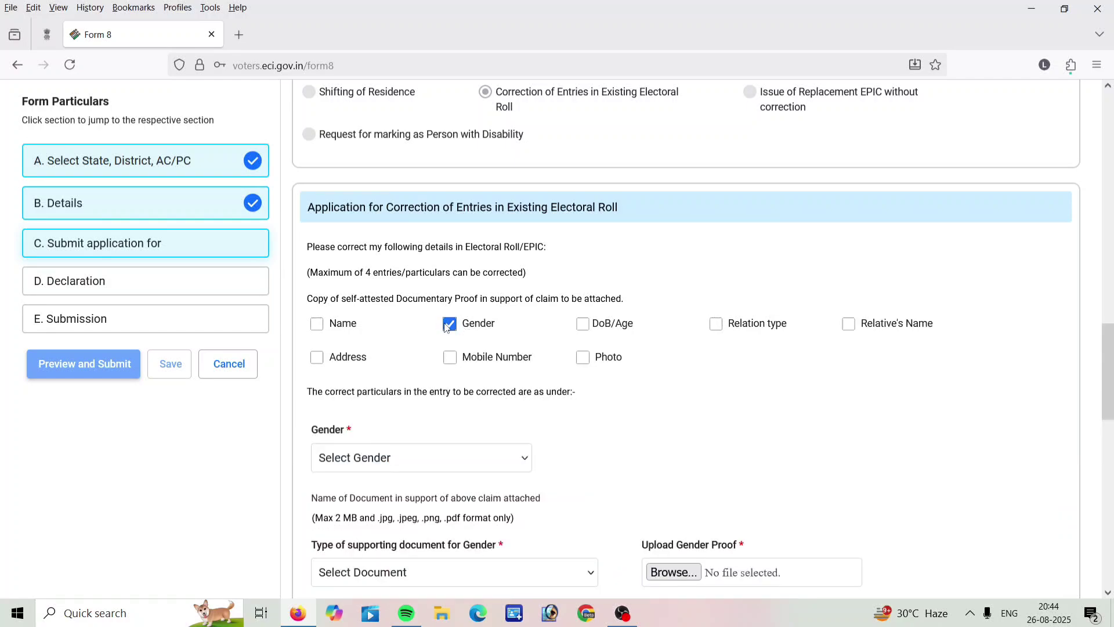
click(450, 324)
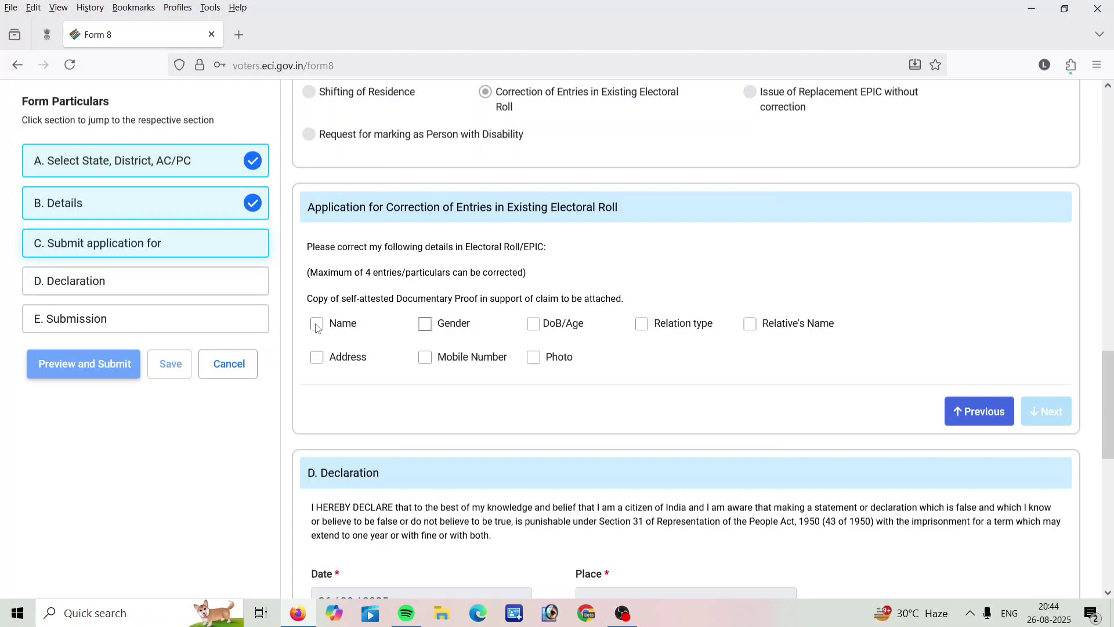
click(317, 326)
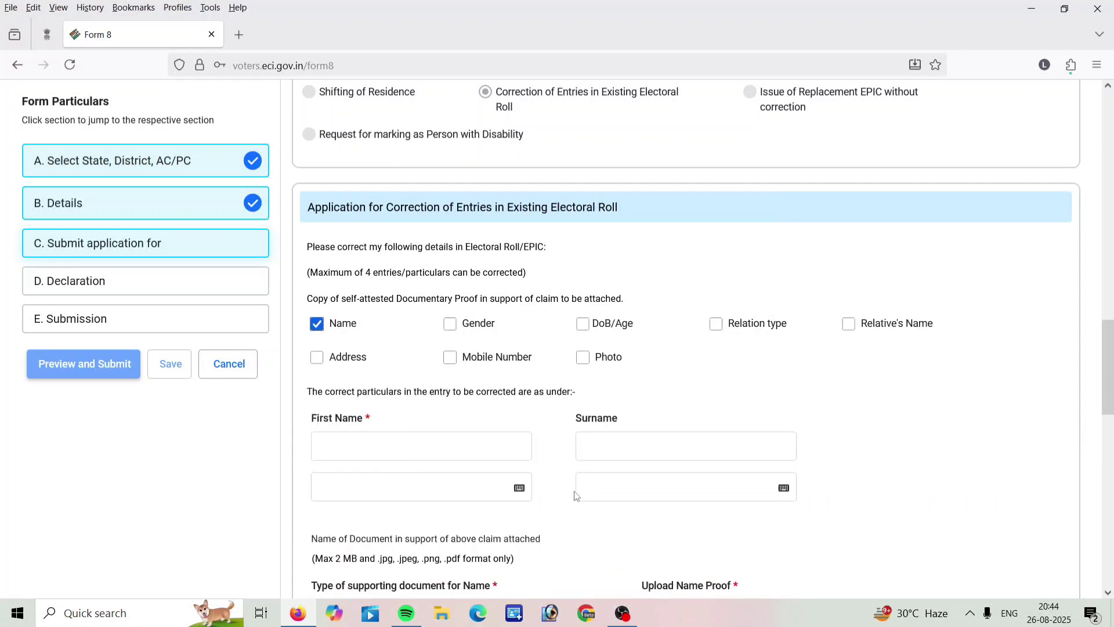
scroll(576, 496, down, 2)
scroll(577, 496, down, 2)
- Enter the elector's corrected first name and surname, accepting it as the EPIC print name
click(386, 366)
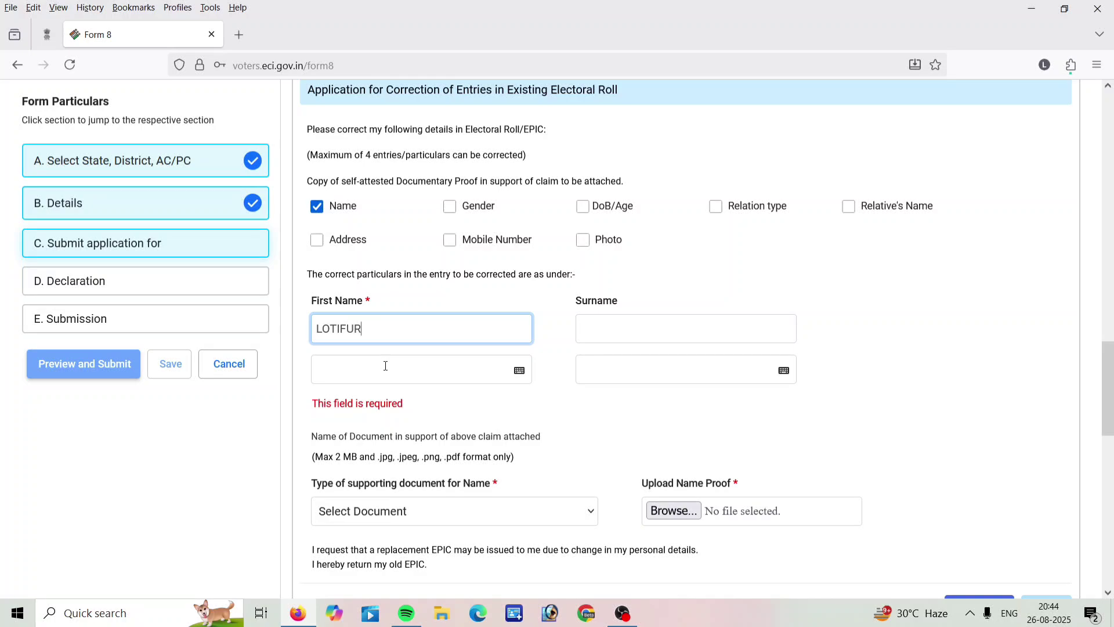
key(Tab)
click(386, 366)
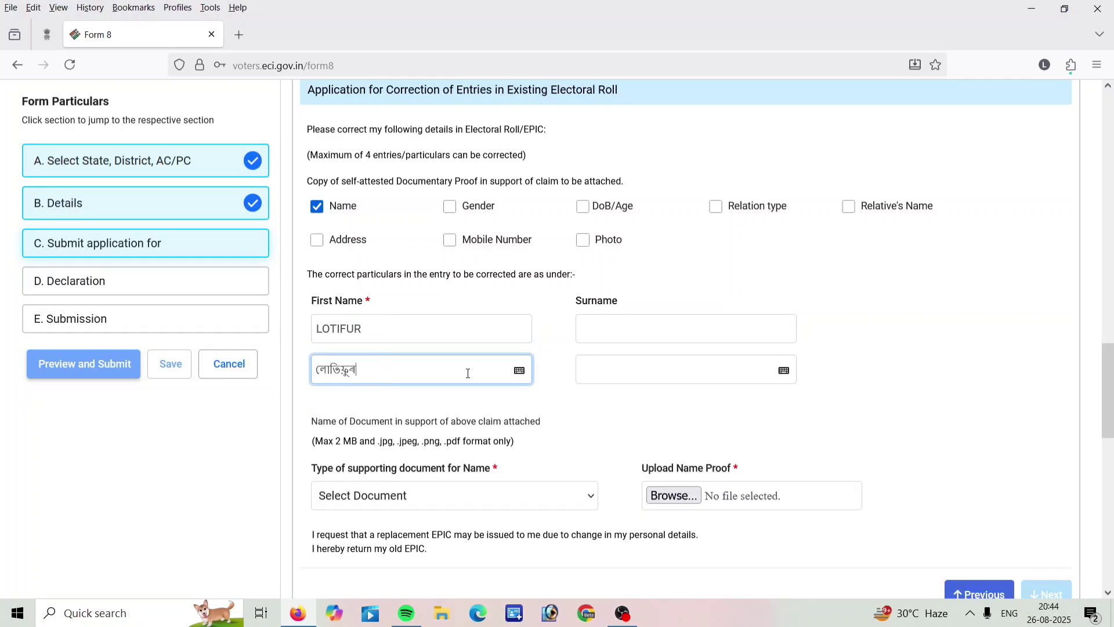
click(635, 332)
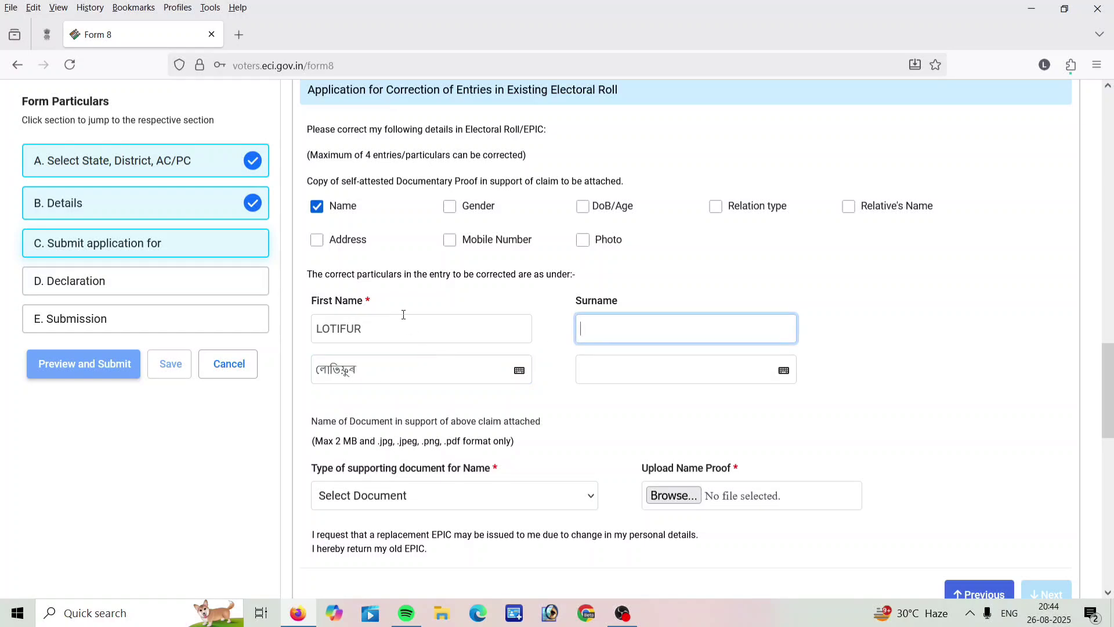
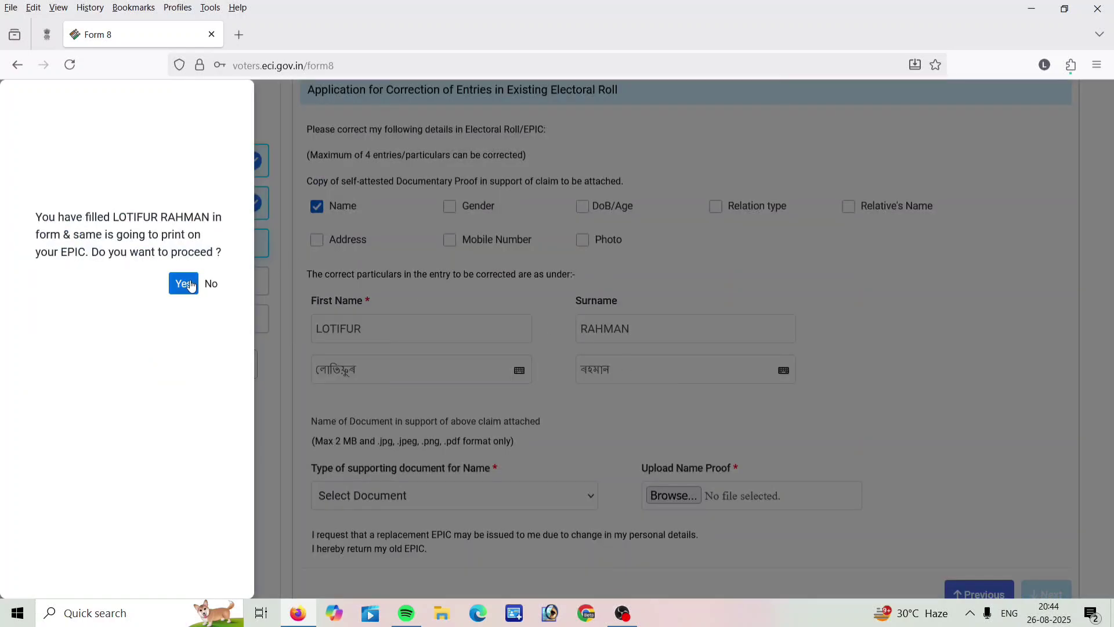
click(184, 284)
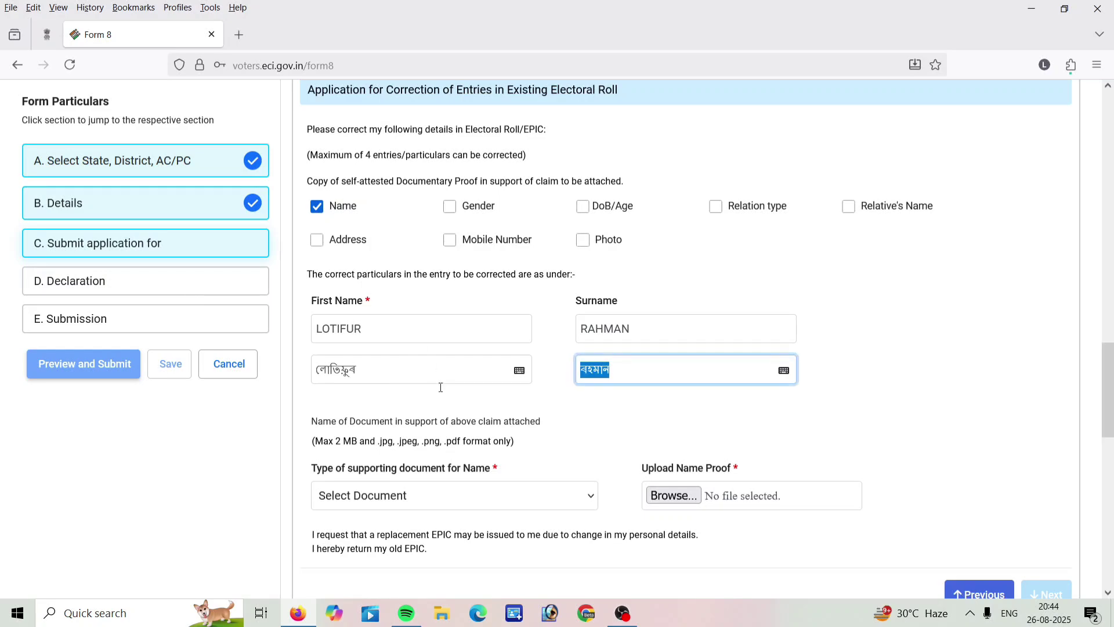
scroll(441, 398, down, 2)
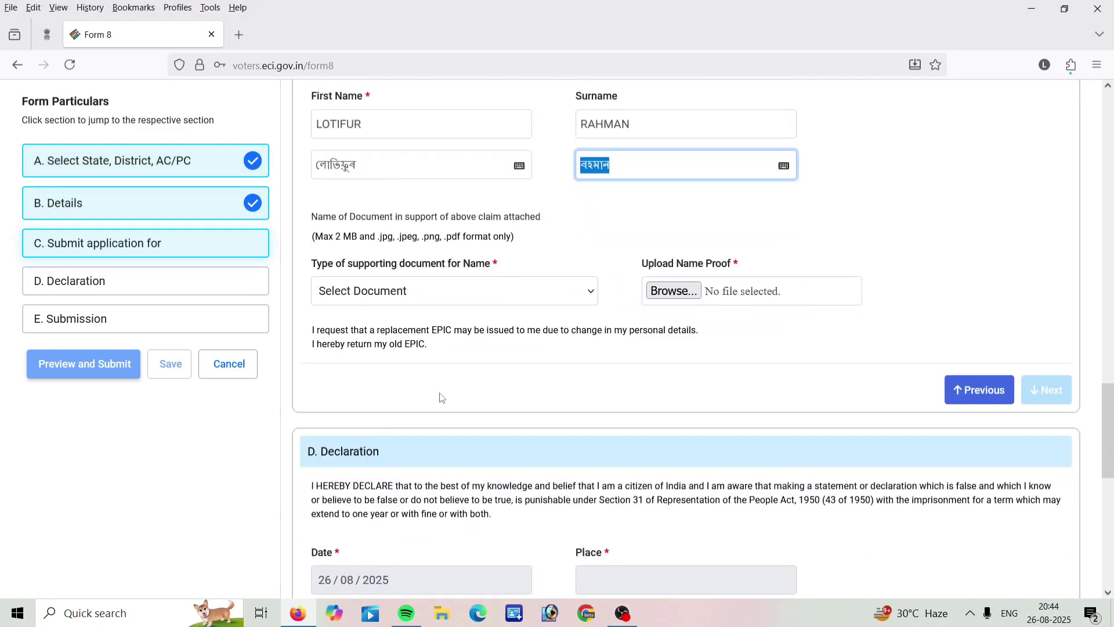
- Choose Aadhaar Card as the name-proof document type and continue to the Declaration
click(418, 292)
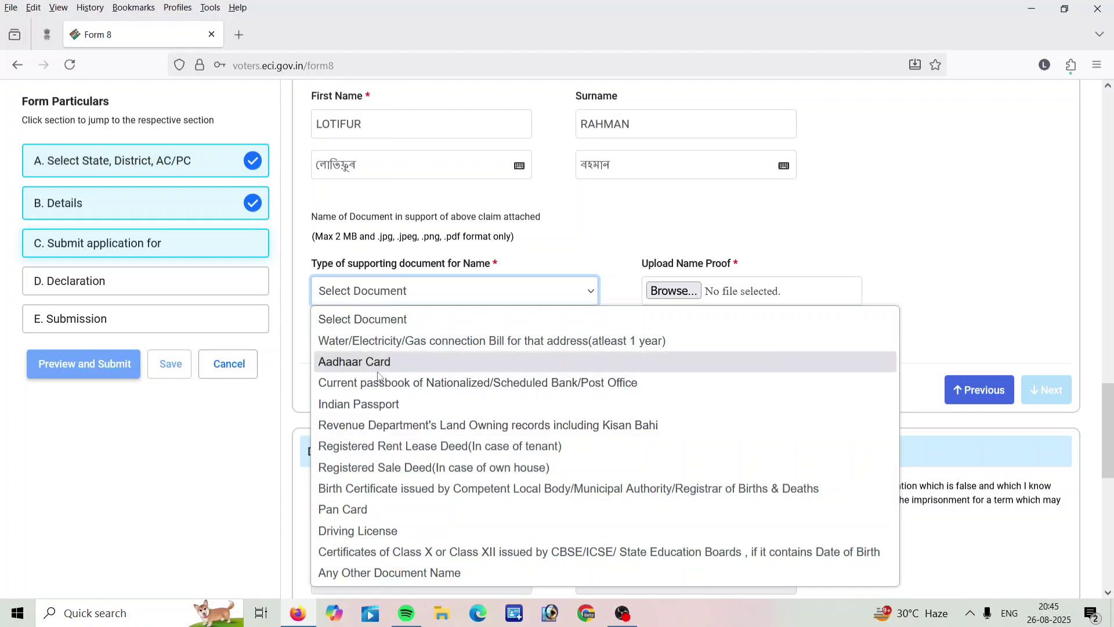
click(378, 370)
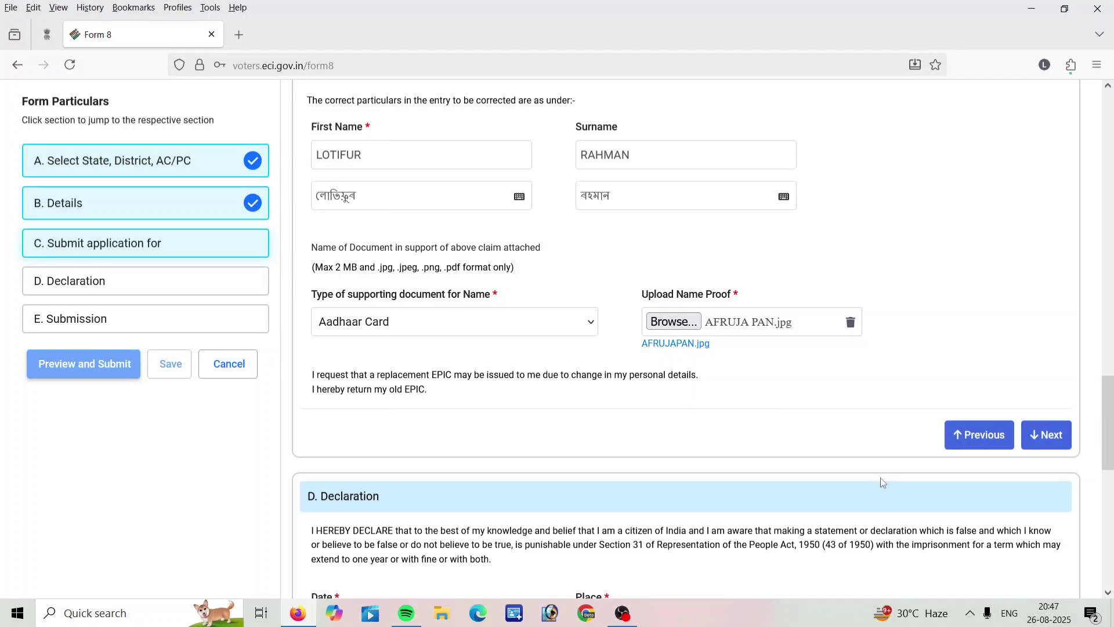
click(1048, 435)
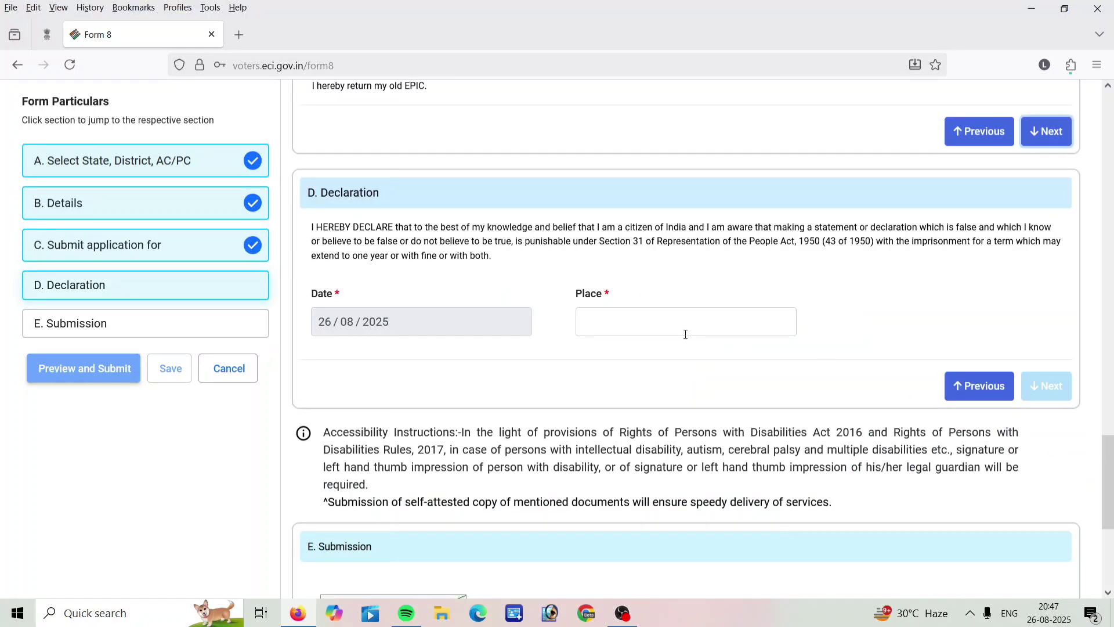
- Enter DARRANG as the declaration place and continue to Submission
click(621, 327)
text(DARRANG)
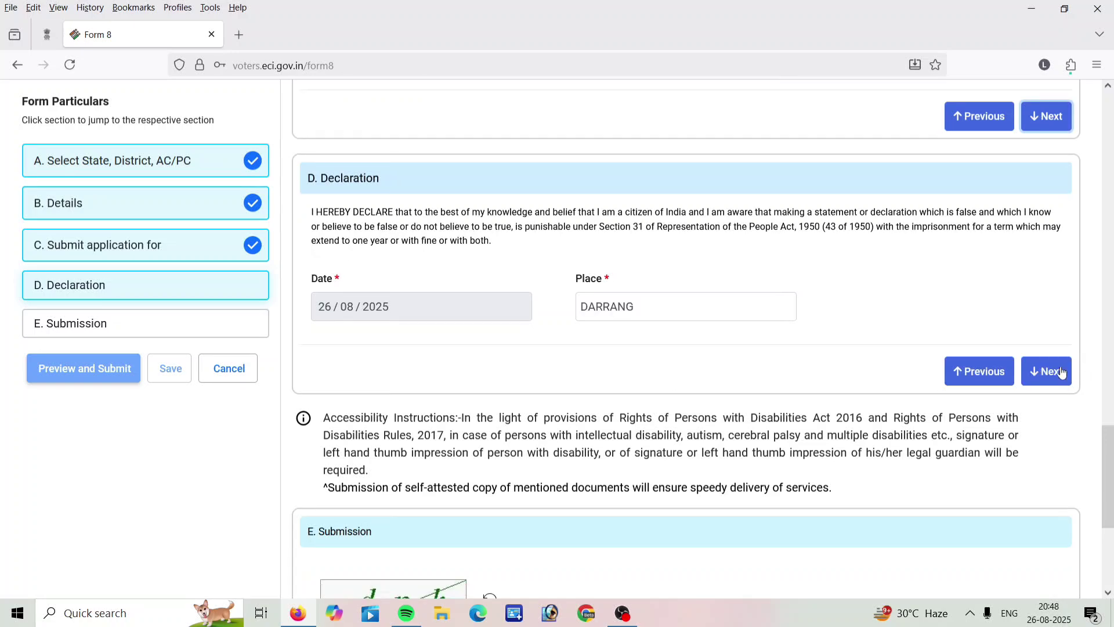
click(1063, 373)
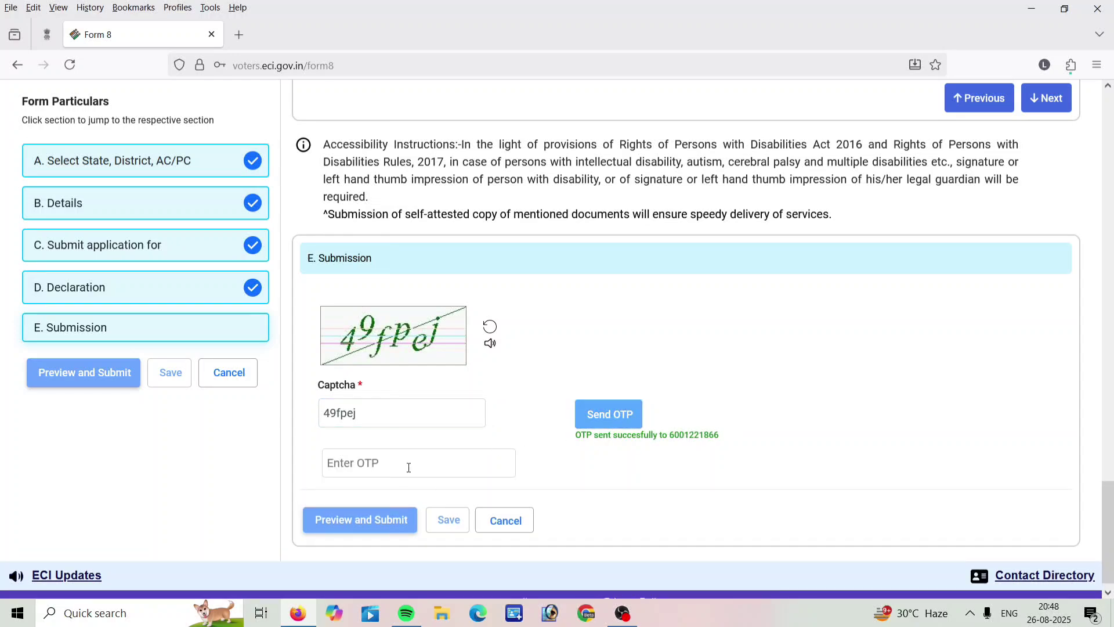
- Fill in the captcha and the received OTP
click(409, 467)
scroll(409, 467, down, 1)
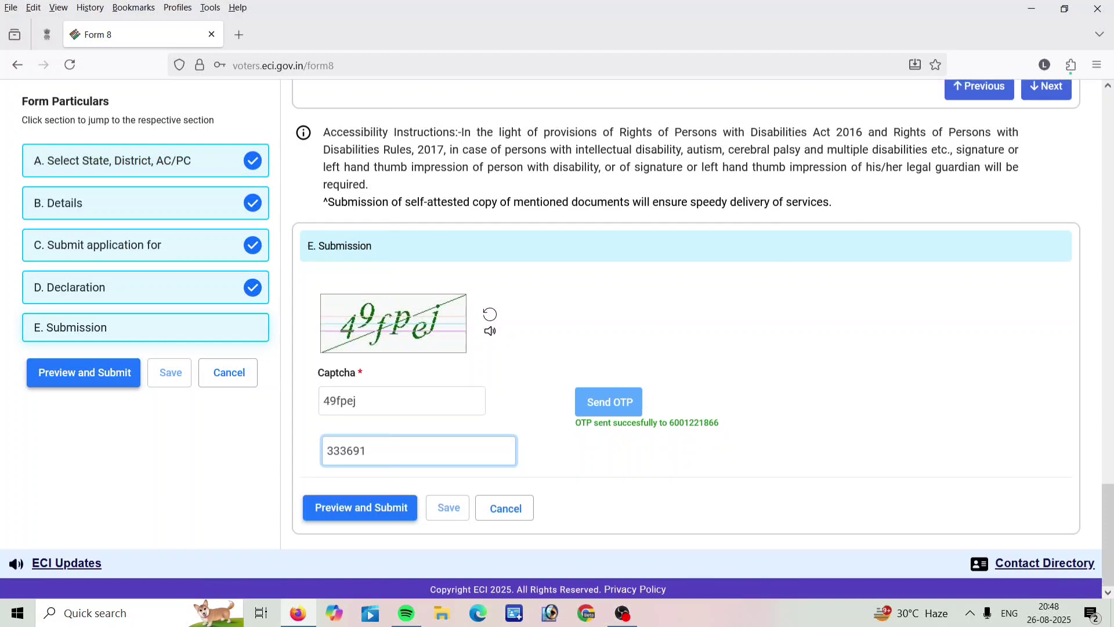
- Review the Form 8 preview, then submit the application and confirm with YES
click(357, 515)
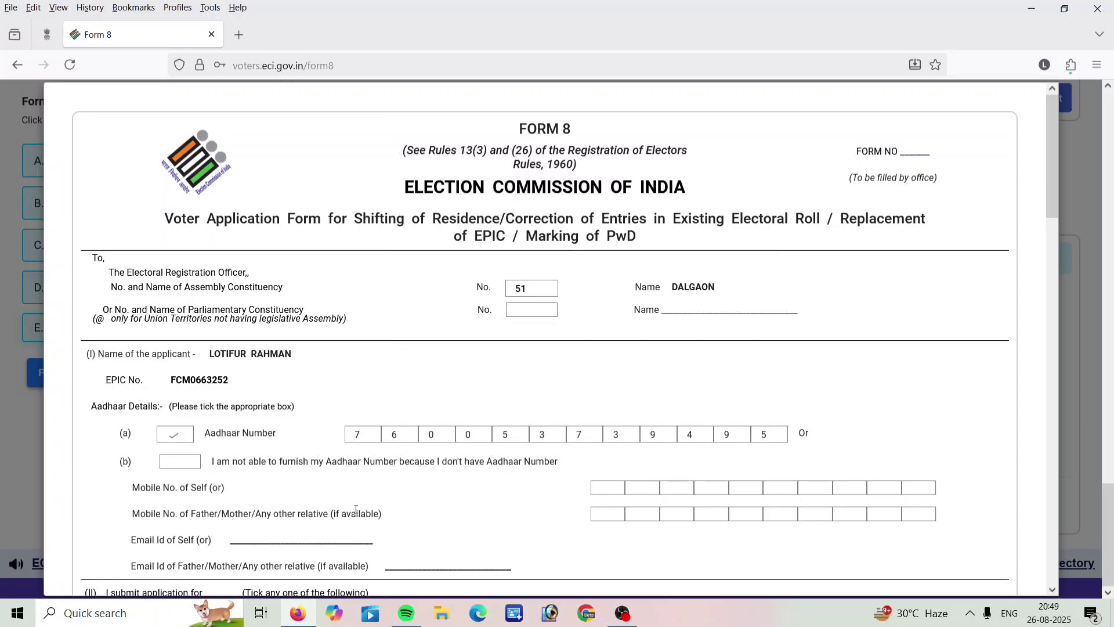
scroll(357, 509, down, 3)
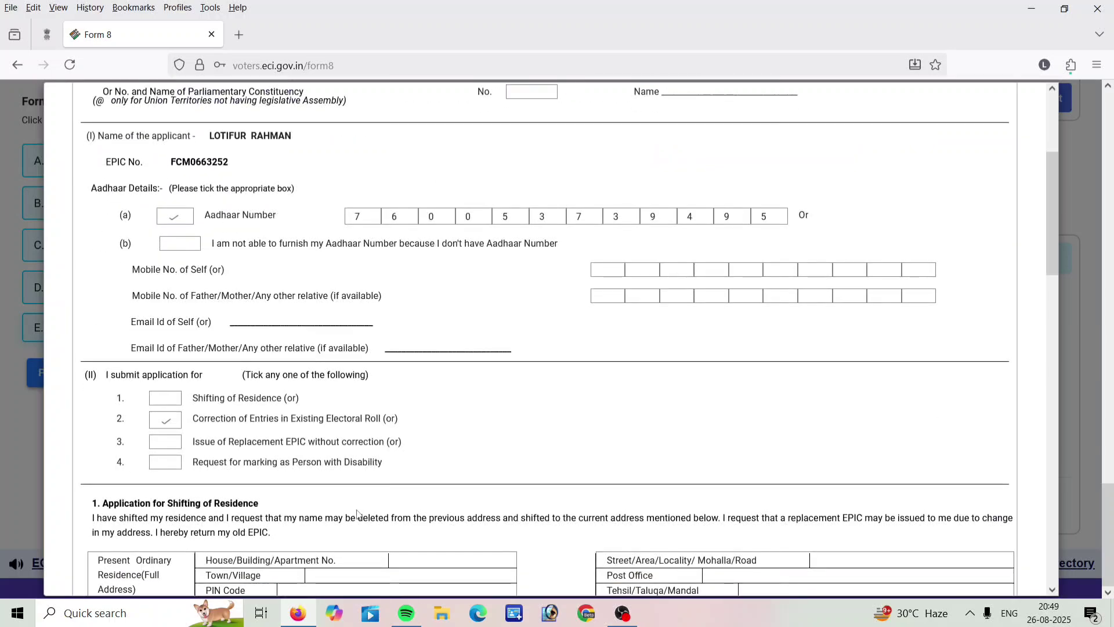
scroll(358, 514, down, 5)
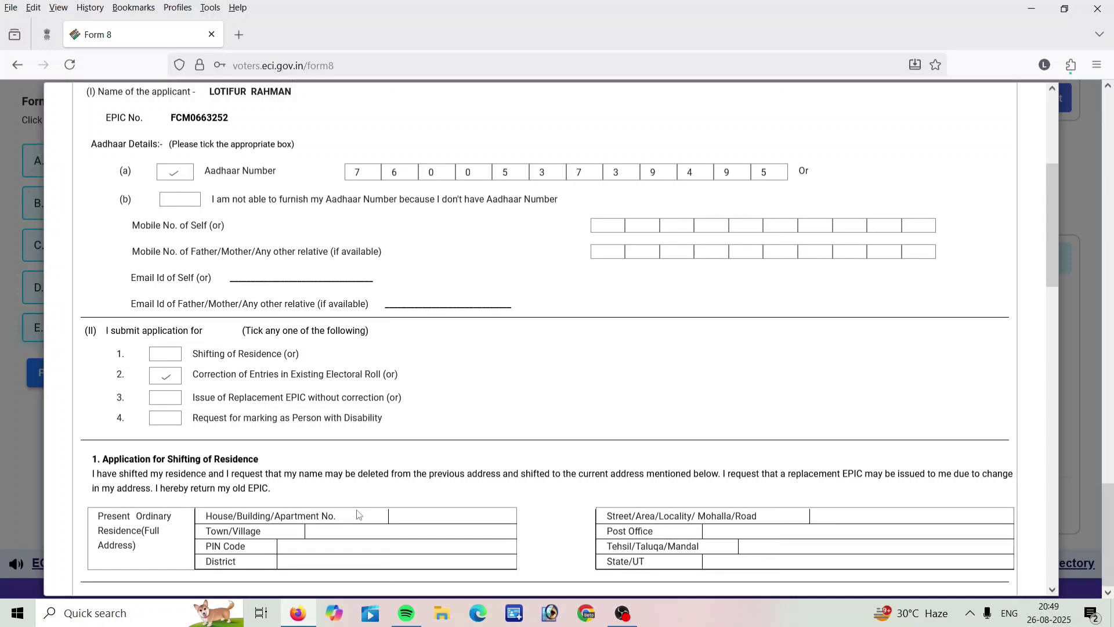
scroll(358, 514, down, 5)
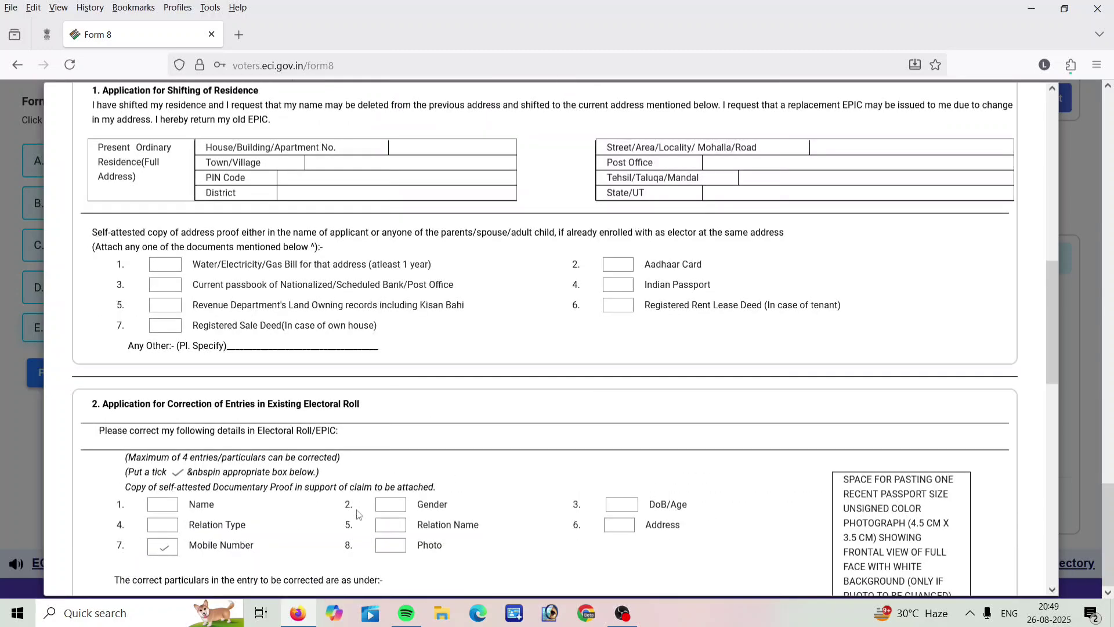
scroll(358, 513, down, 10)
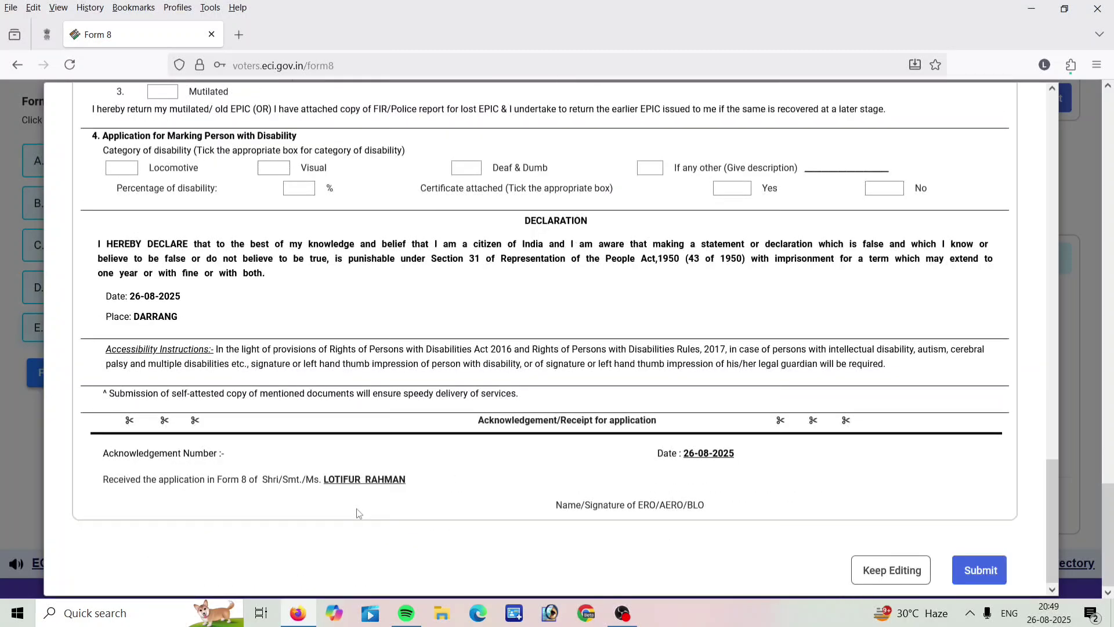
click(896, 568)
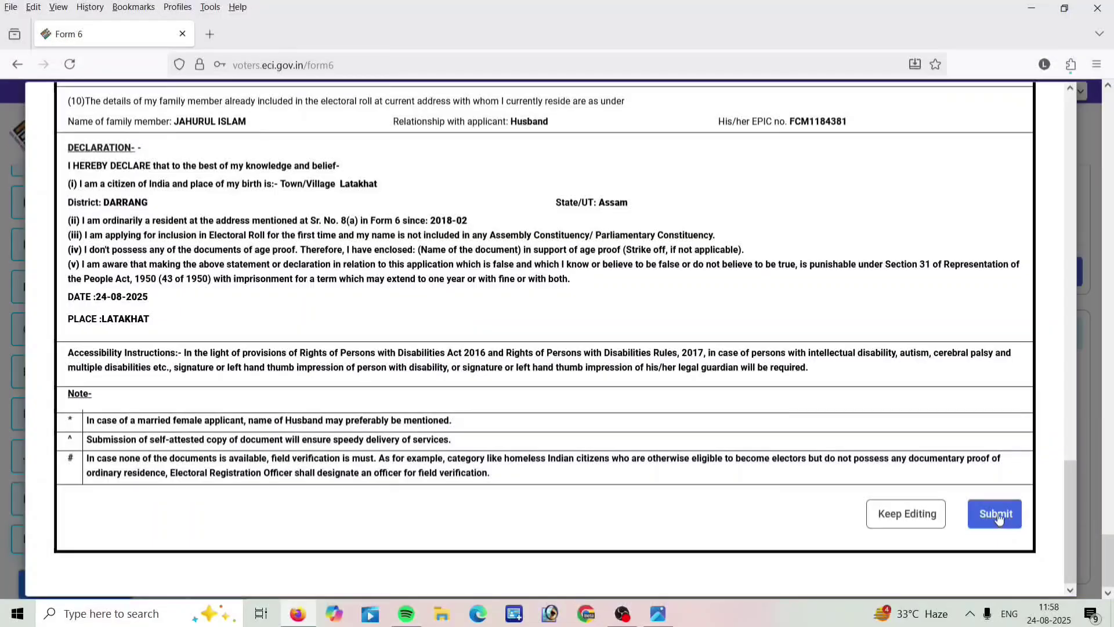
click(997, 516)
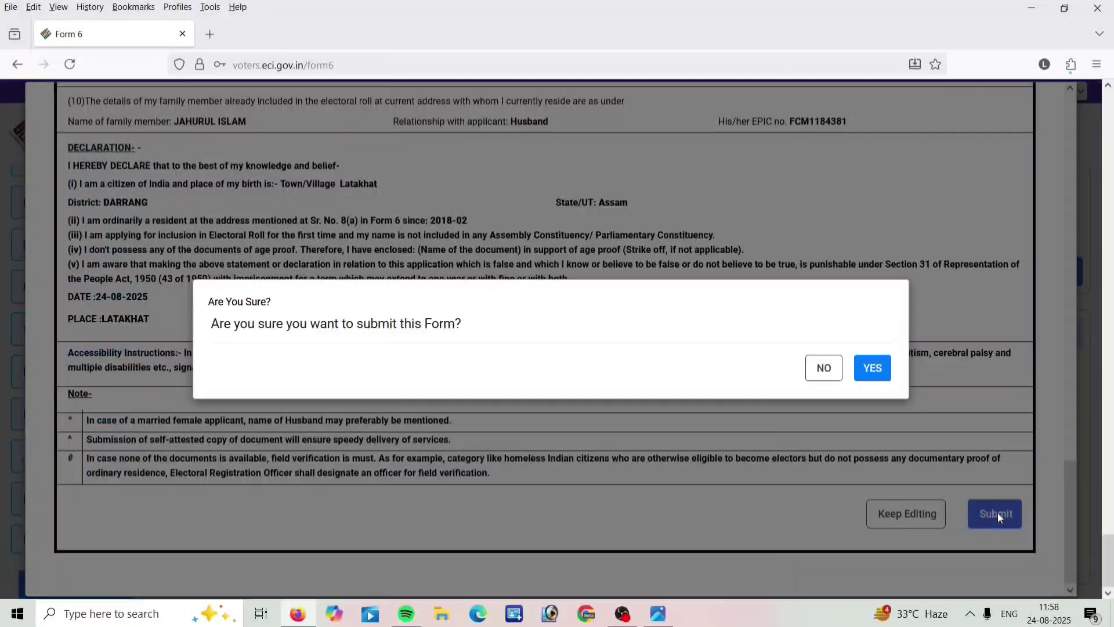
click(879, 369)
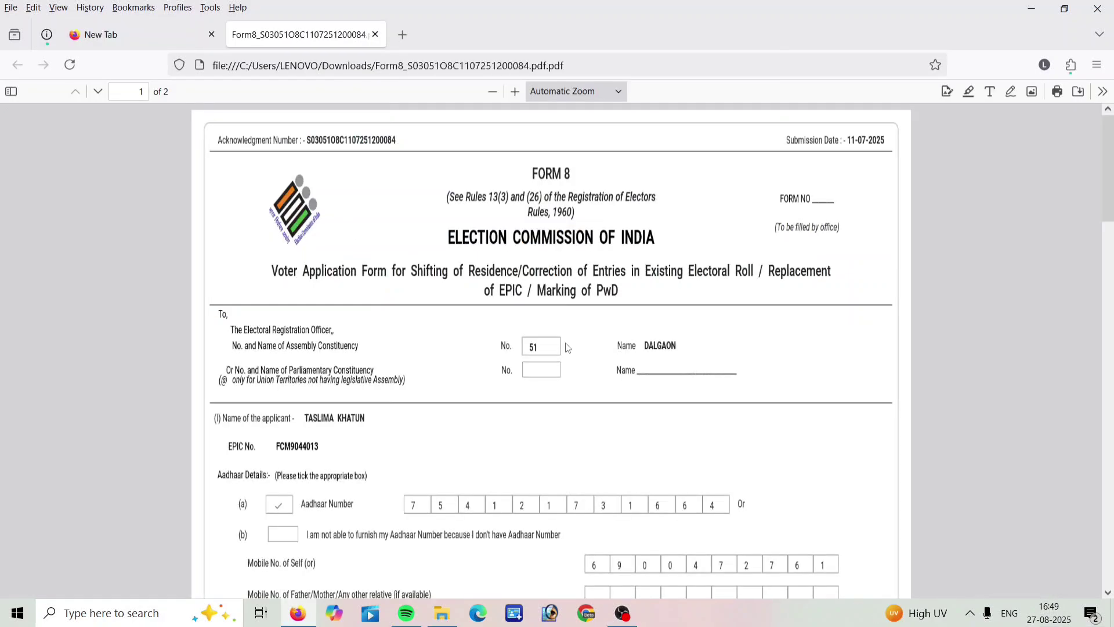
- Scroll through both pages of the Form 8 acknowledgement PDF and back to the top
scroll(567, 347, down, 5)
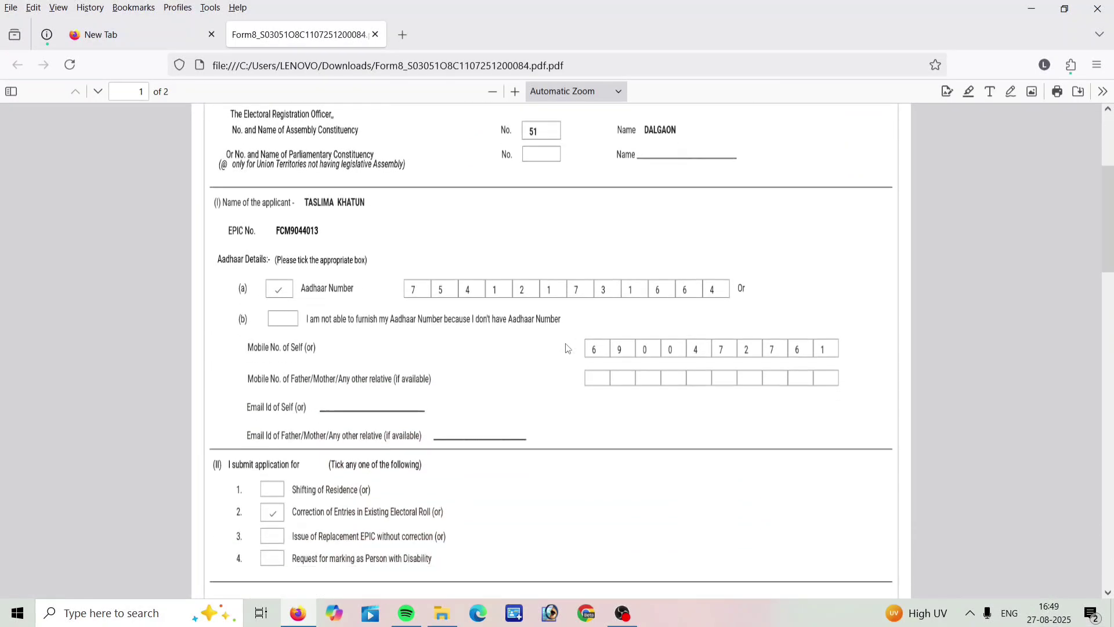
scroll(567, 348, down, 15)
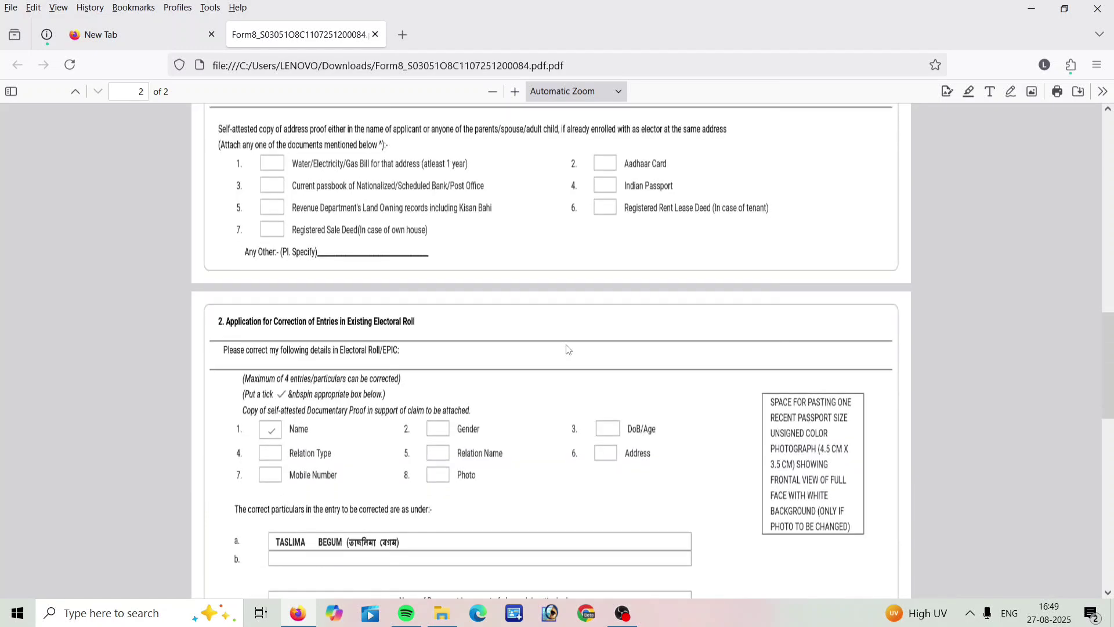
scroll(570, 351, down, 15)
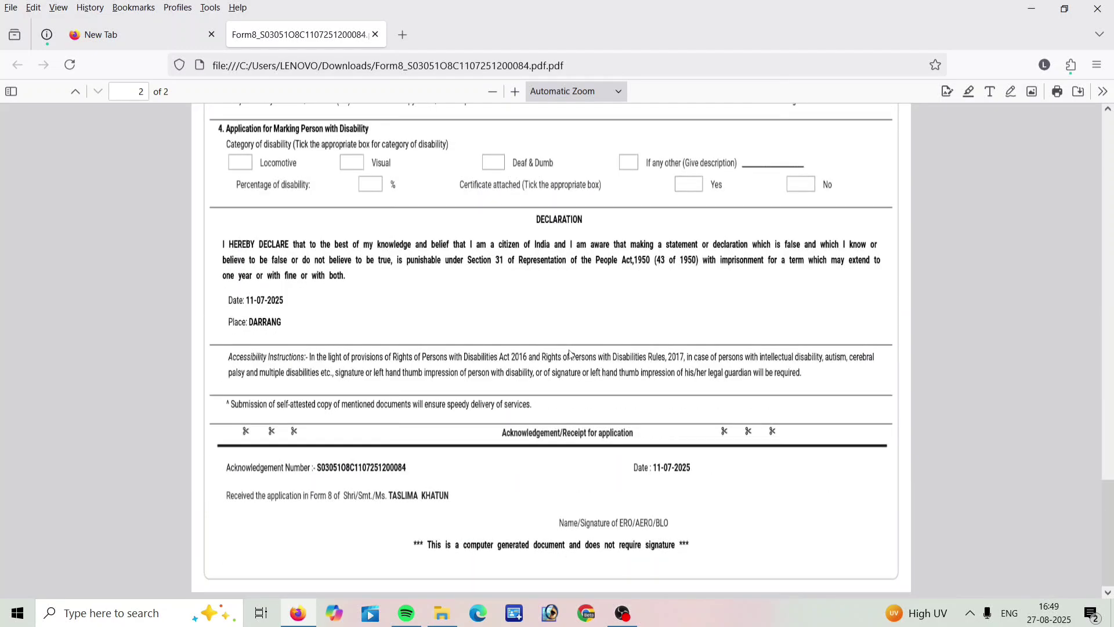
scroll(570, 354, up, 20)
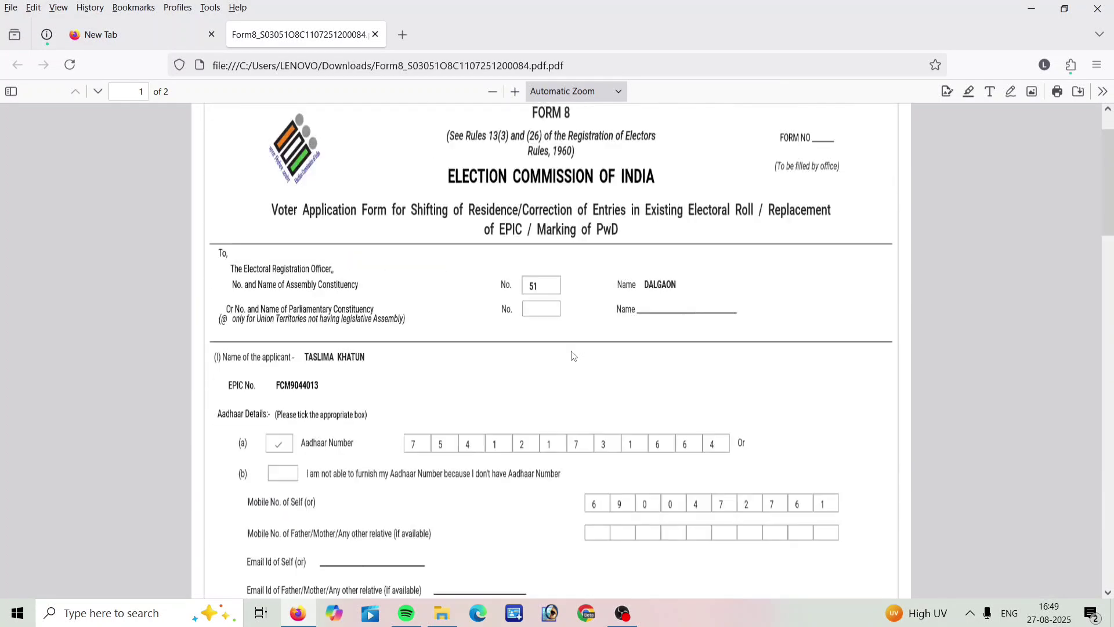
scroll(574, 355, up, 1)
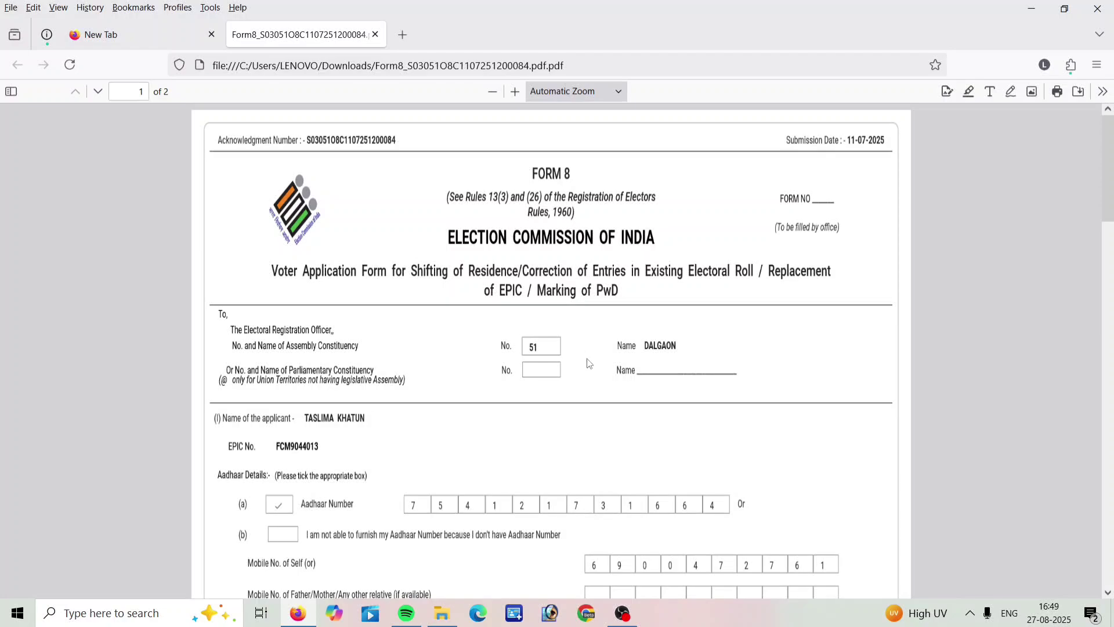